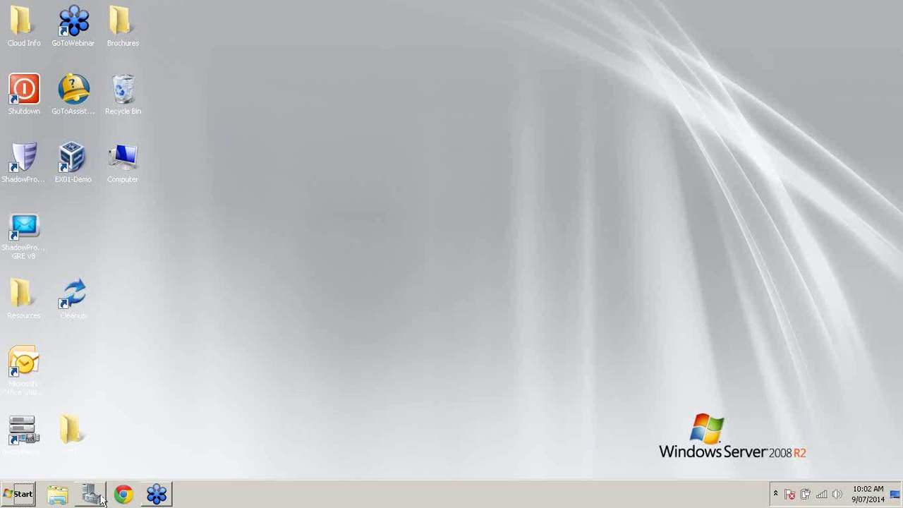
In Windows Explorer, go to I:\Exchange GRE Migration Data\Exchange 2007 Source - SC-DC
click(59, 494)
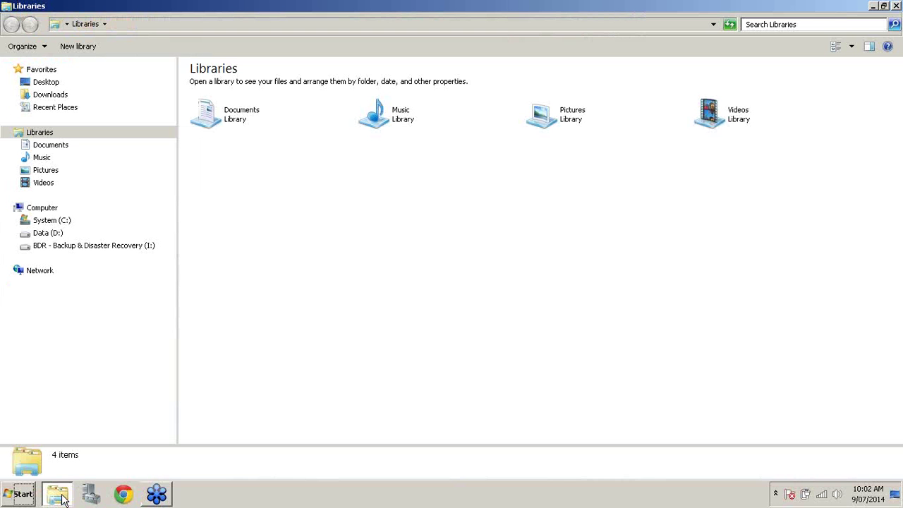
click(113, 247)
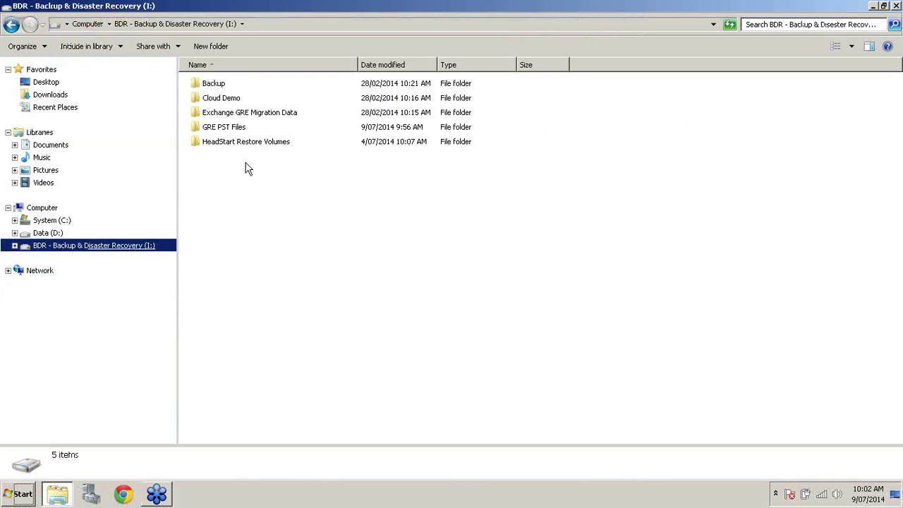
click(247, 118)
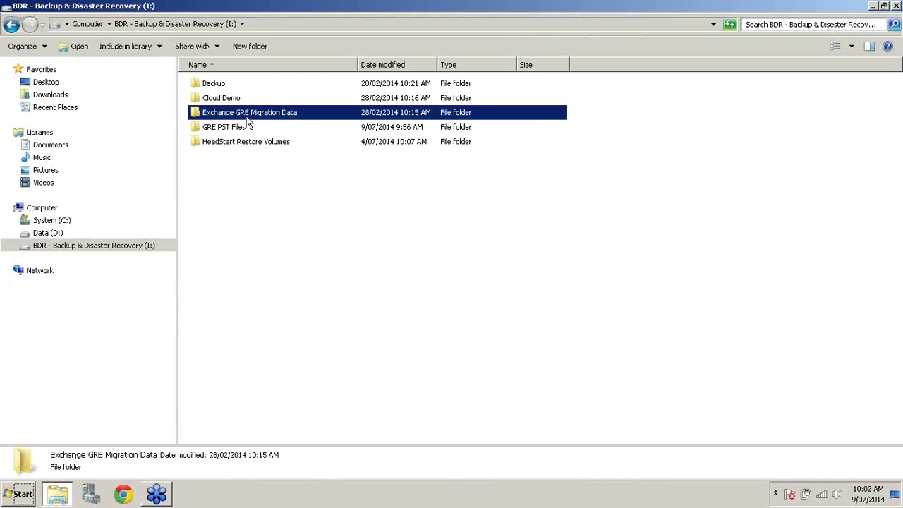
double_click(247, 117)
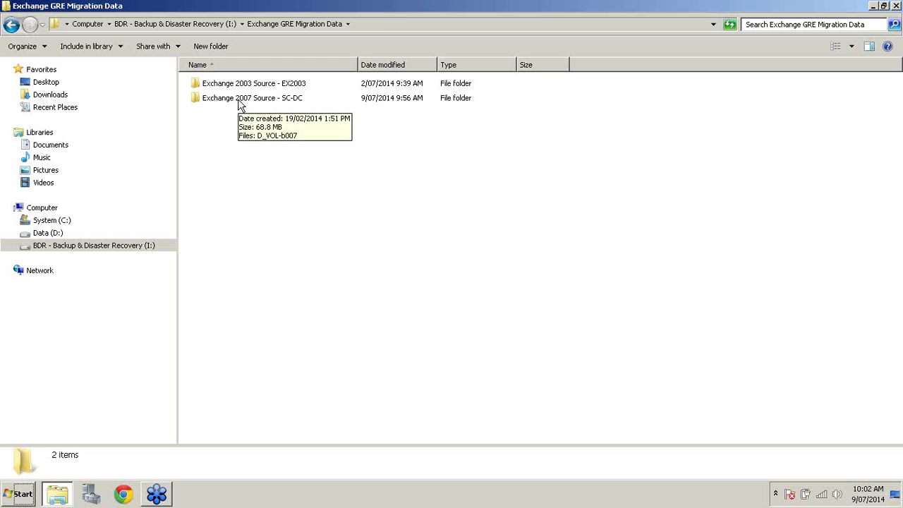
double_click(239, 104)
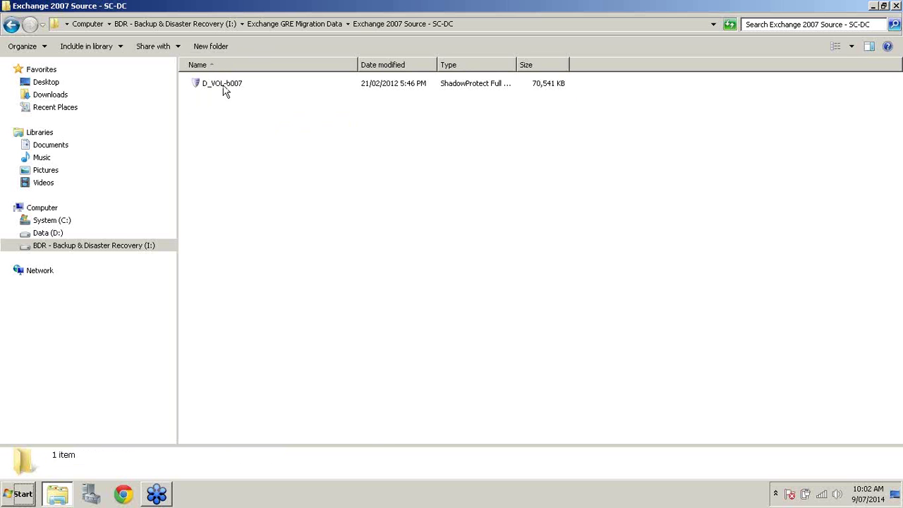
Set up mounting of the D_VOL-b007 image as drive M: with writes allowed
right_click(226, 88)
click(238, 92)
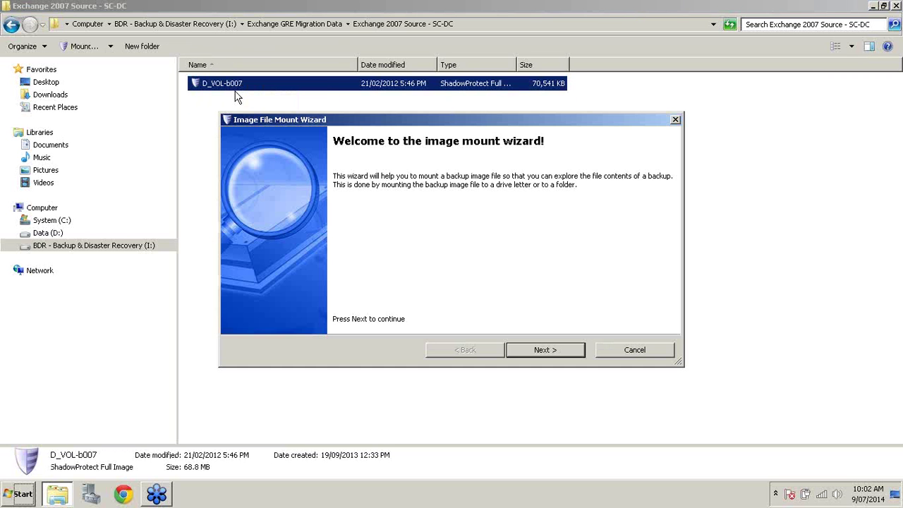
click(554, 353)
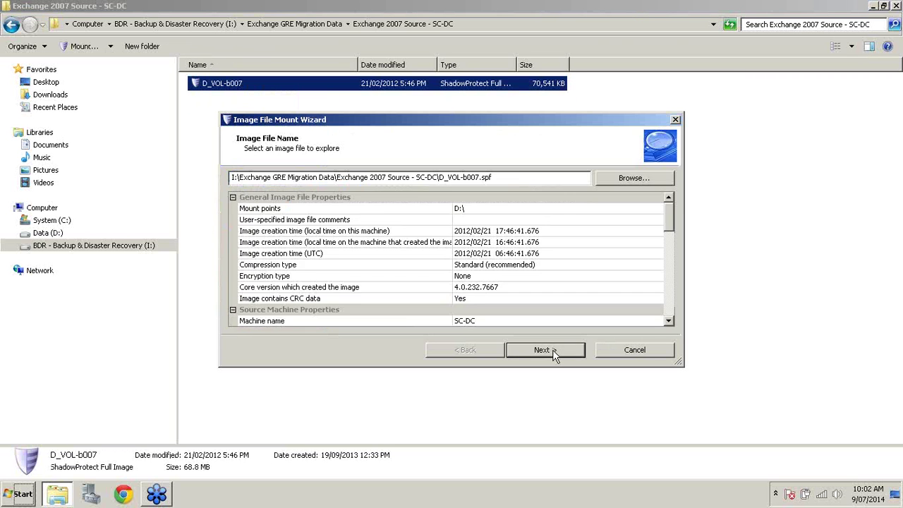
click(554, 353)
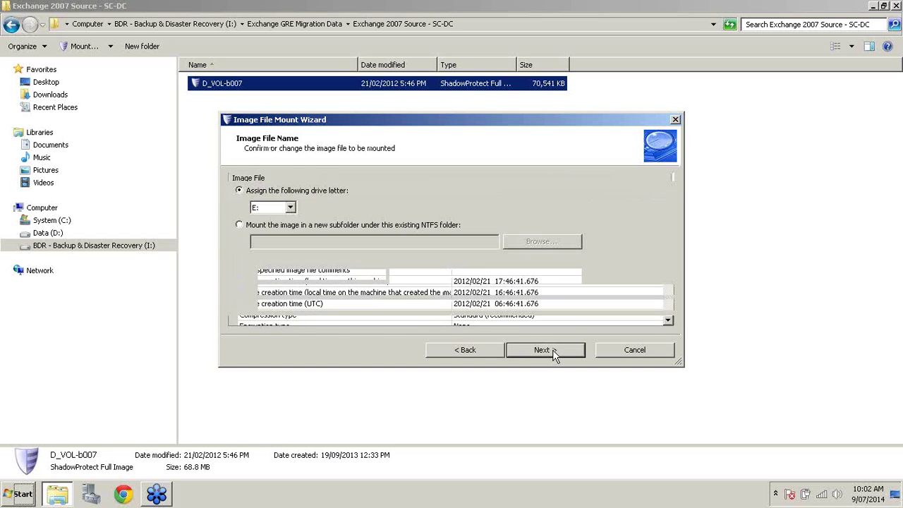
click(290, 208)
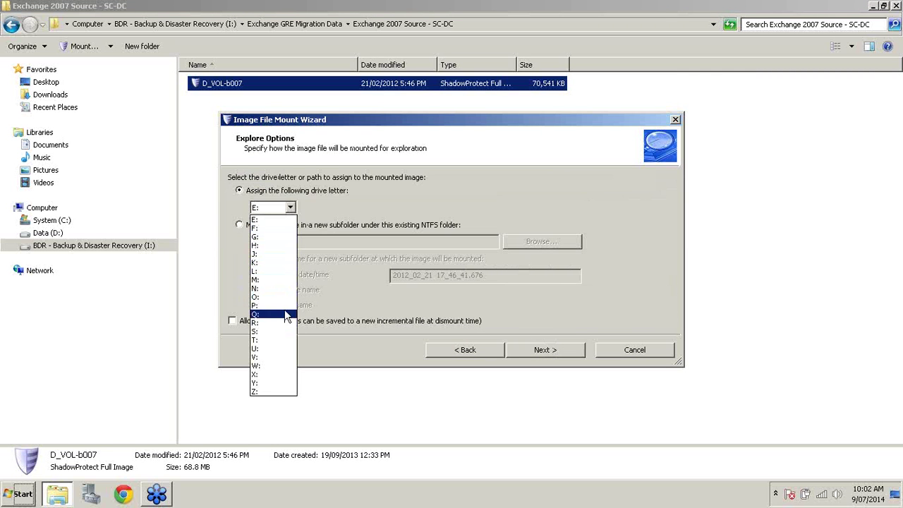
click(274, 280)
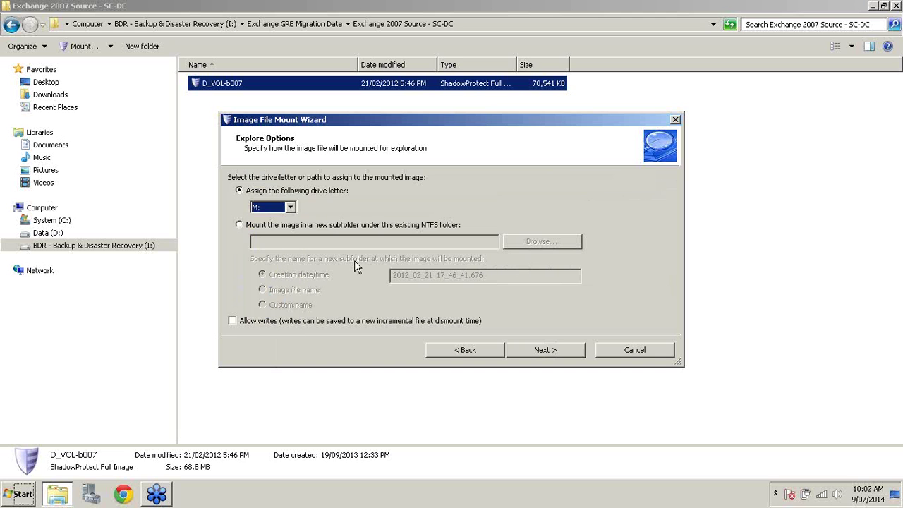
click(233, 321)
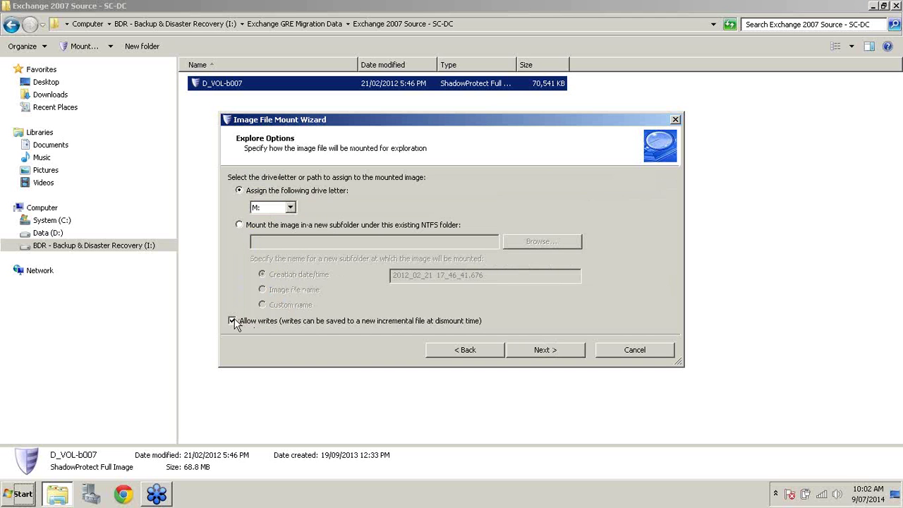
Finish the mount, then open EXDATA on the maximized Exchange (M:) window to find Mailbox Database.edb
click(554, 351)
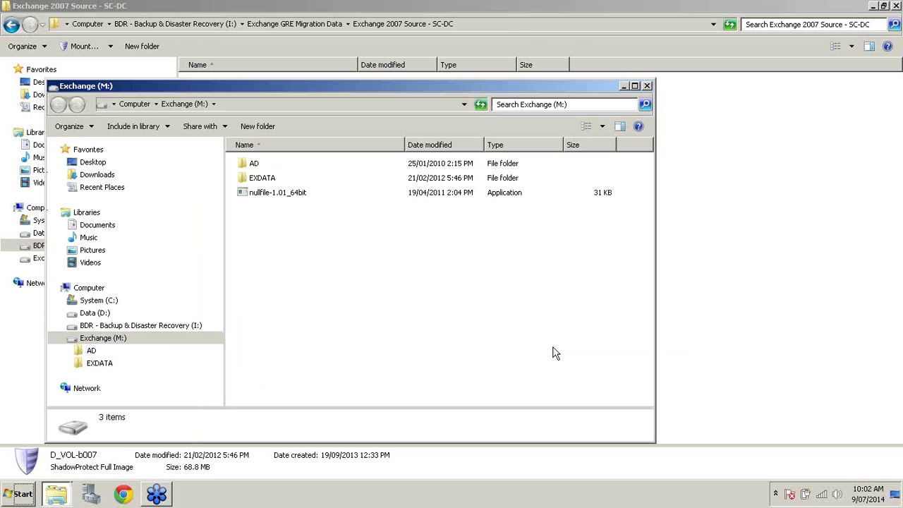
click(634, 85)
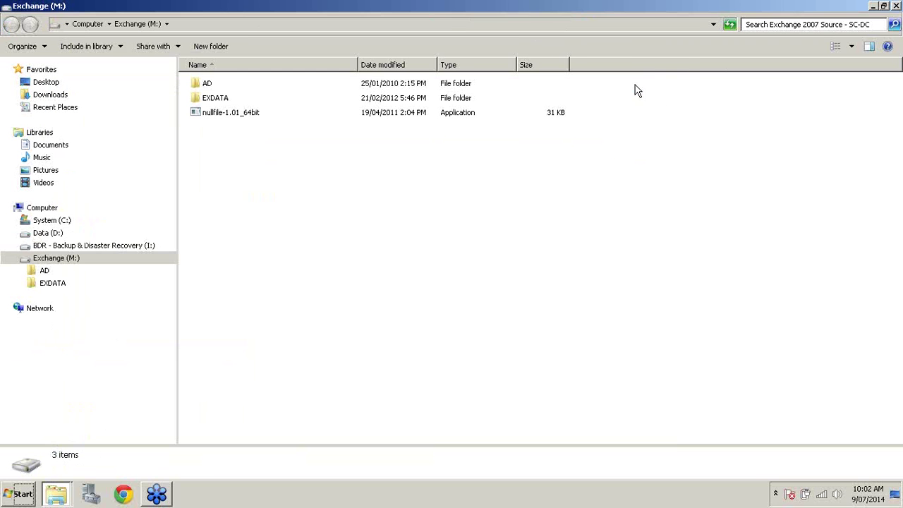
double_click(220, 102)
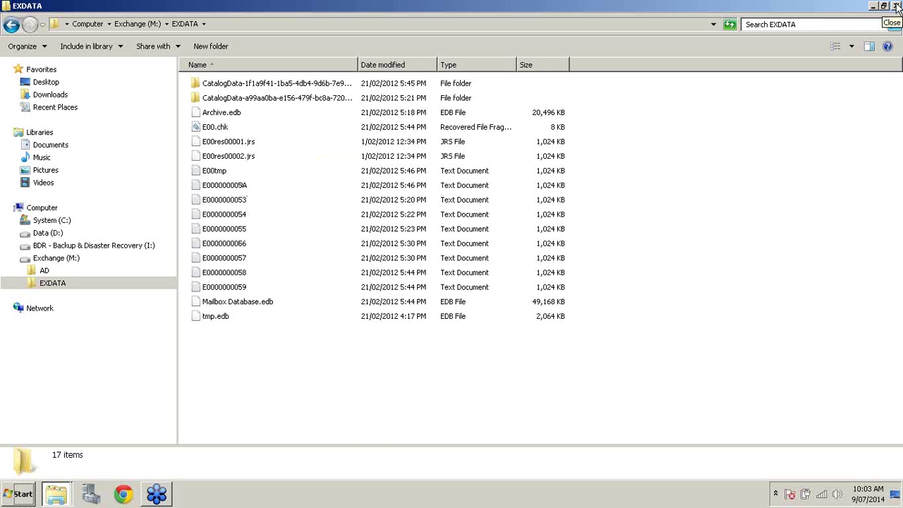
Close the EXDATA window and minimize Explorer to show the desktop
click(897, 6)
click(484, 189)
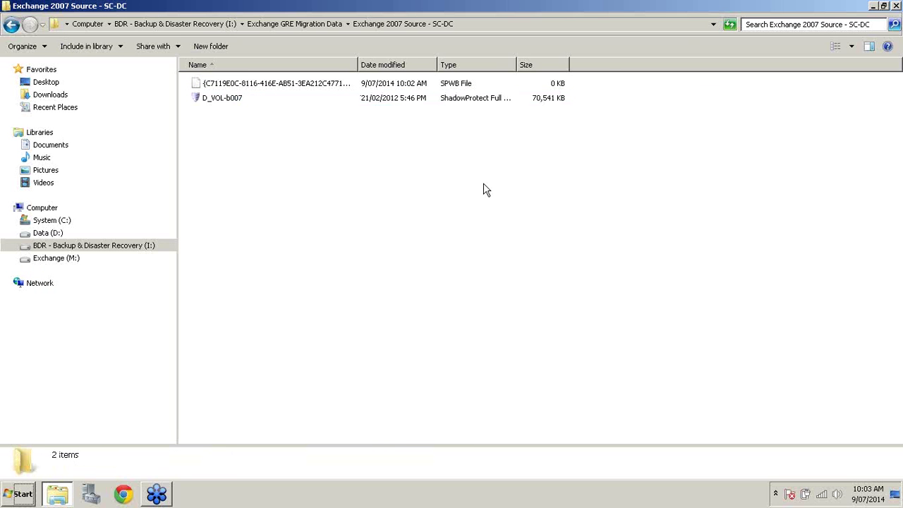
click(872, 6)
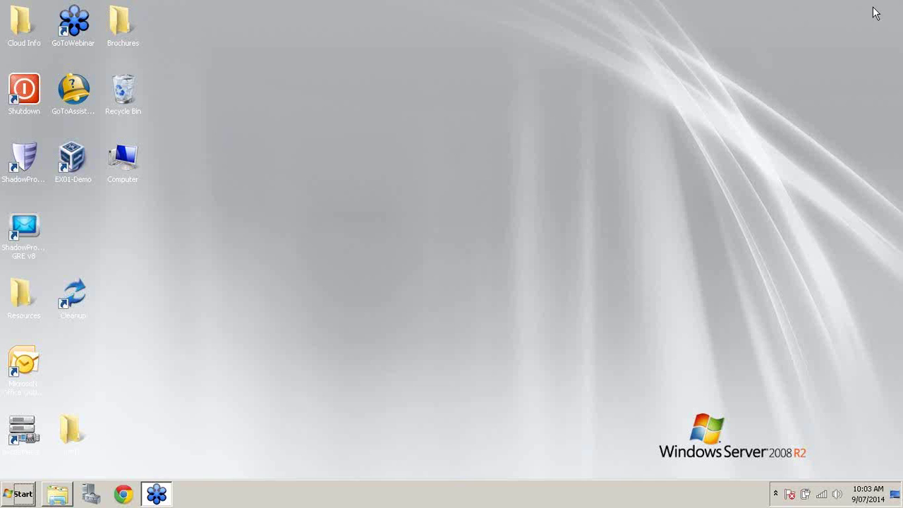
Launch Granular Recovery for Exchange and pick M:\EXDATA\Mailbox Database.edb as the EDB source
double_click(26, 233)
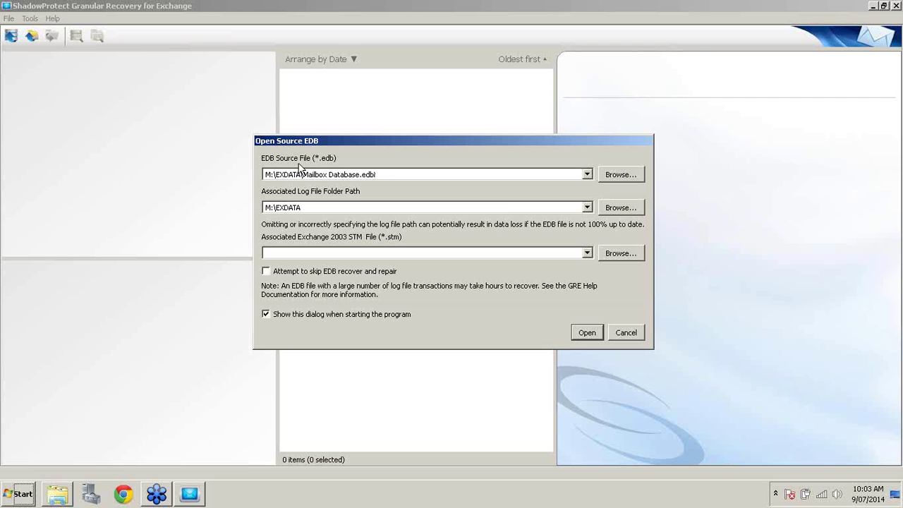
click(634, 182)
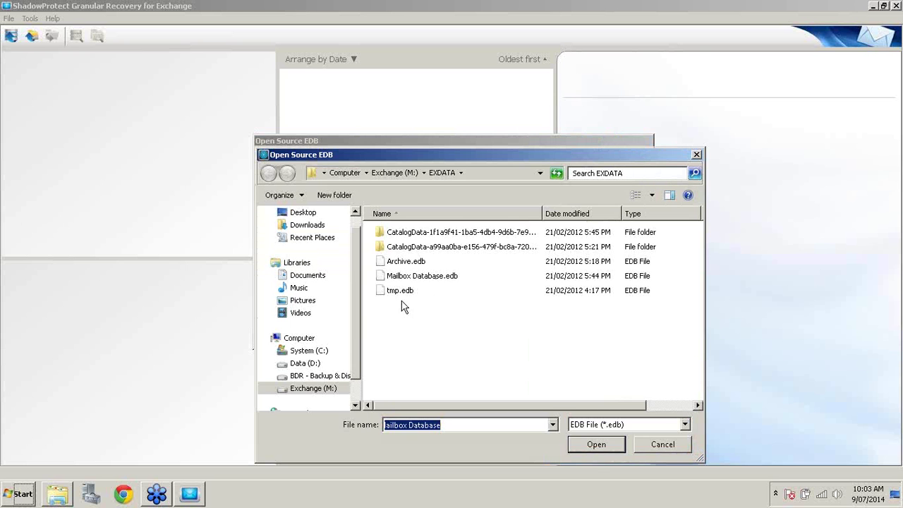
click(300, 338)
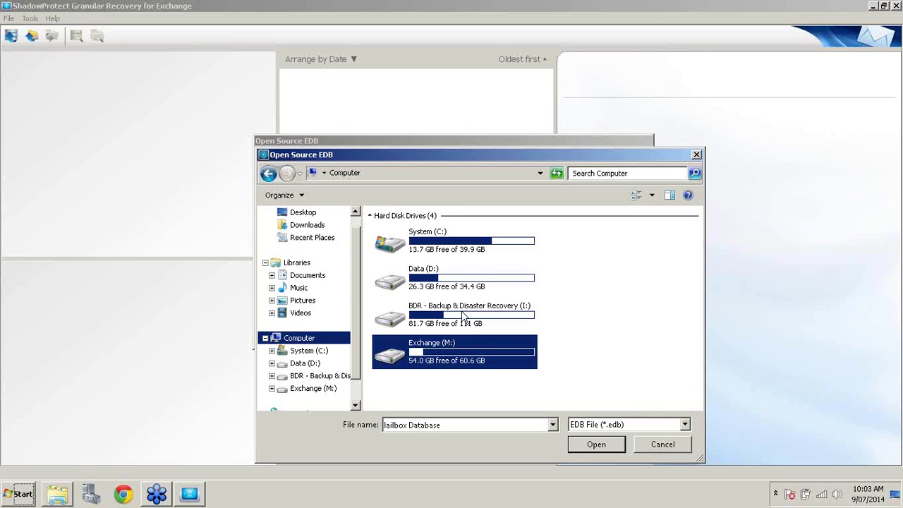
double_click(466, 343)
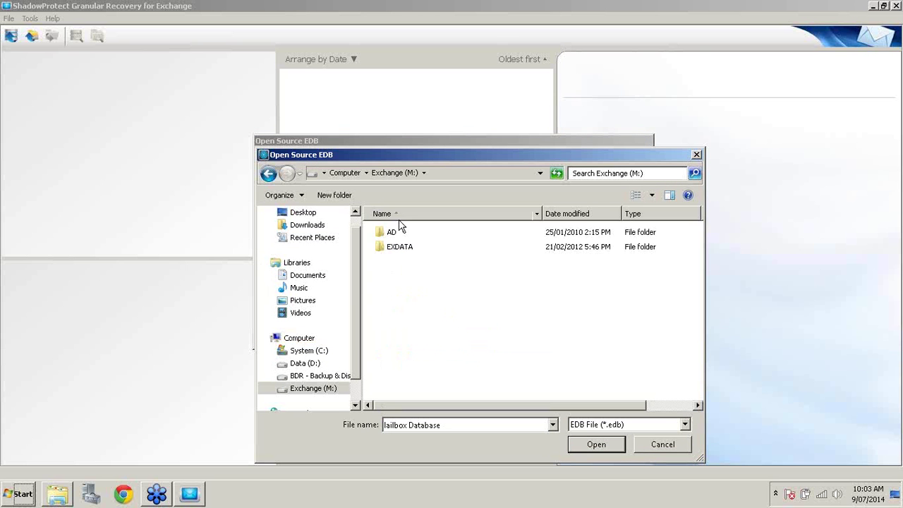
double_click(404, 249)
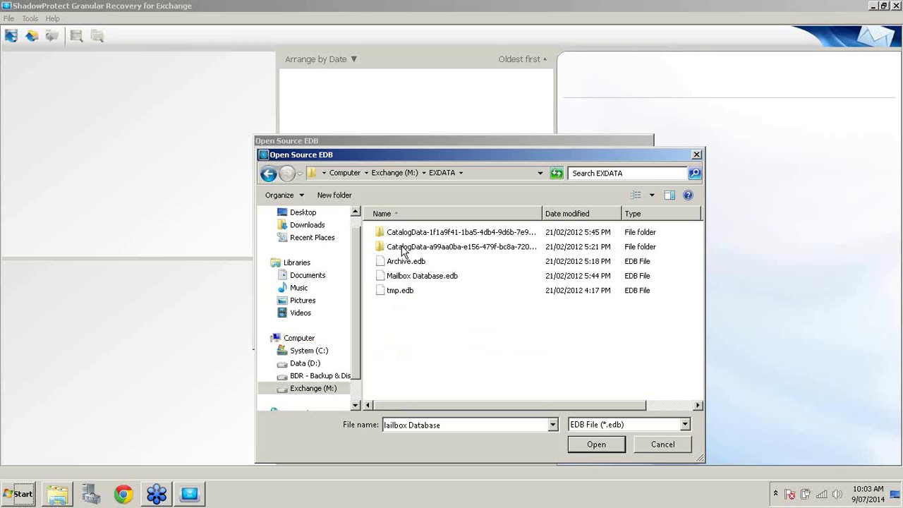
click(435, 278)
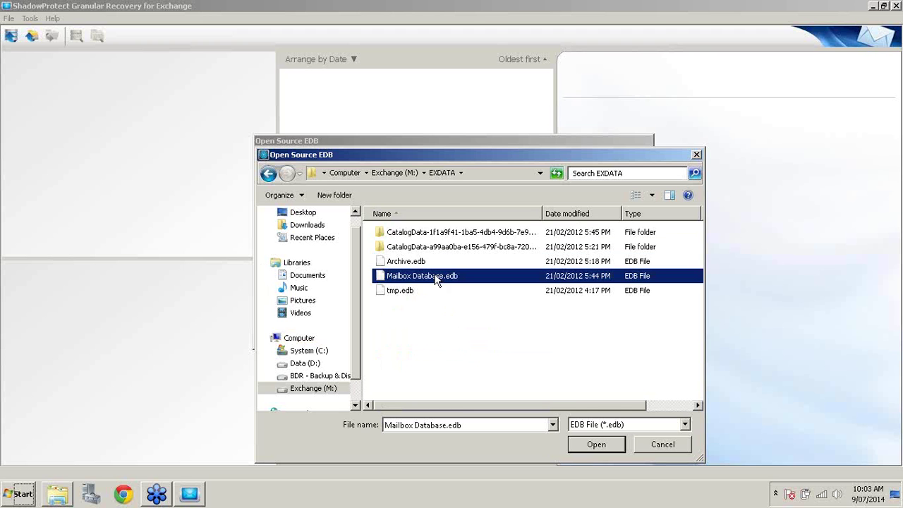
click(594, 446)
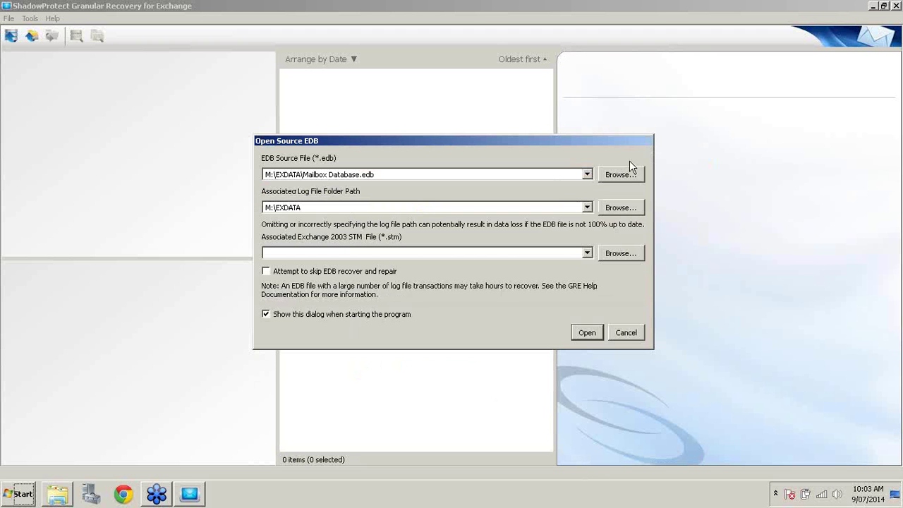
Set M:\EXDATA as the log folder, skip EDB recover and repair, and open the database
click(621, 207)
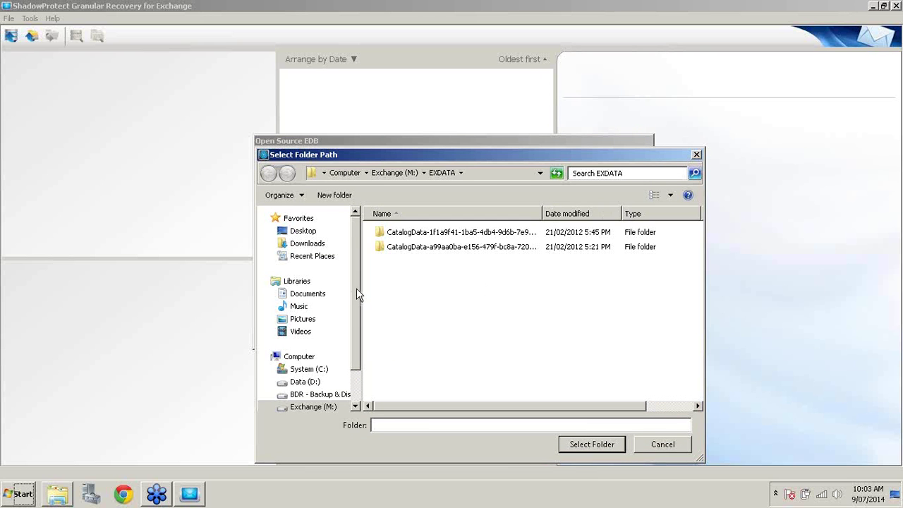
scroll(356, 288, down, 1)
click(316, 388)
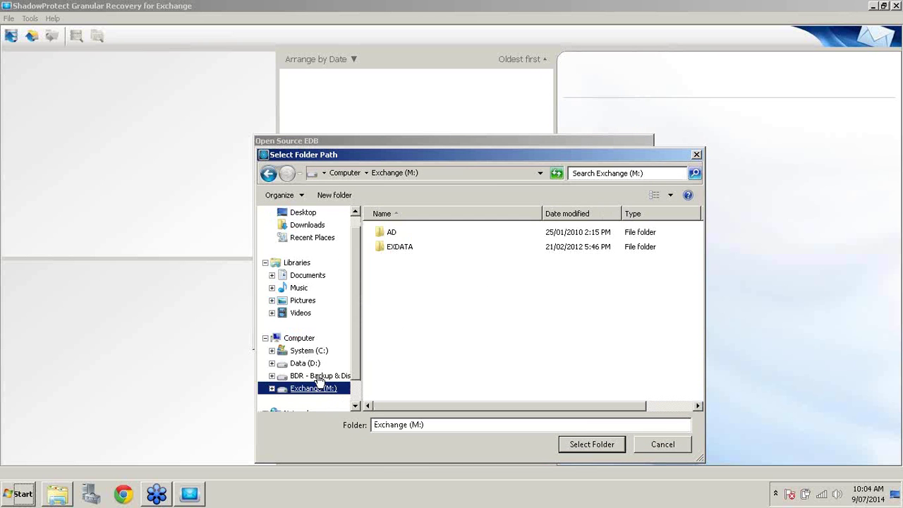
click(396, 246)
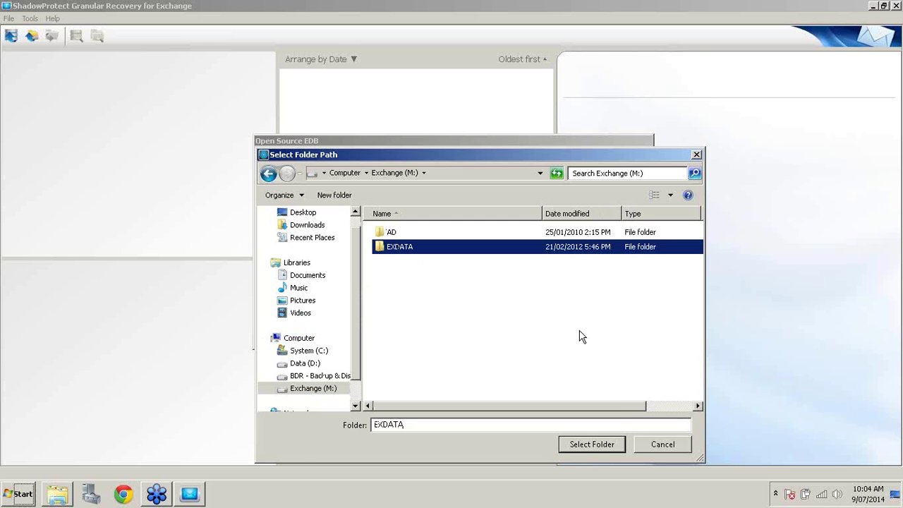
click(600, 447)
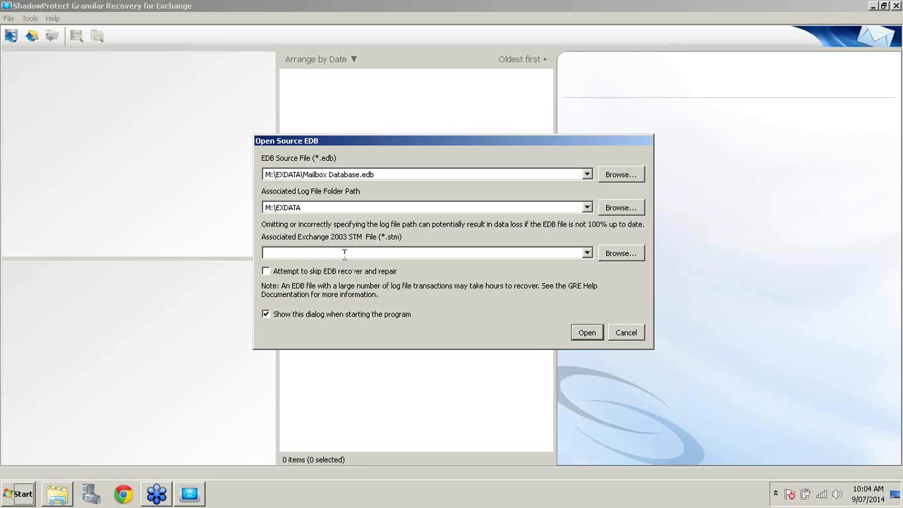
click(266, 271)
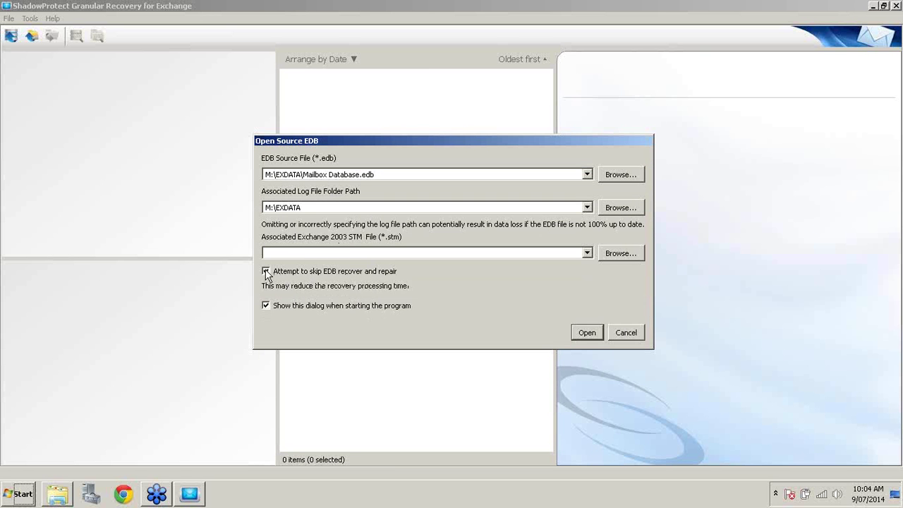
click(587, 332)
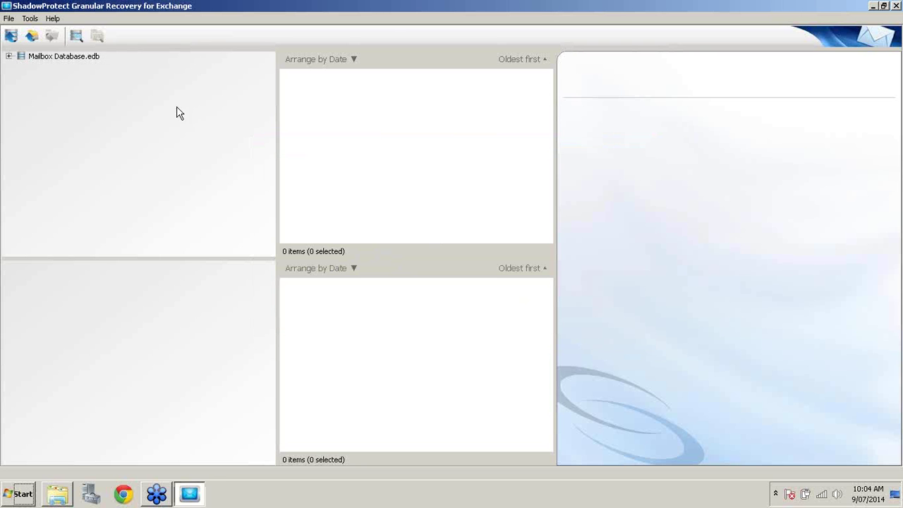
Expand Mailbox Database.edb to list its 14 mailboxes, briefly expanding and collapsing Mailbox - Administrator
click(9, 57)
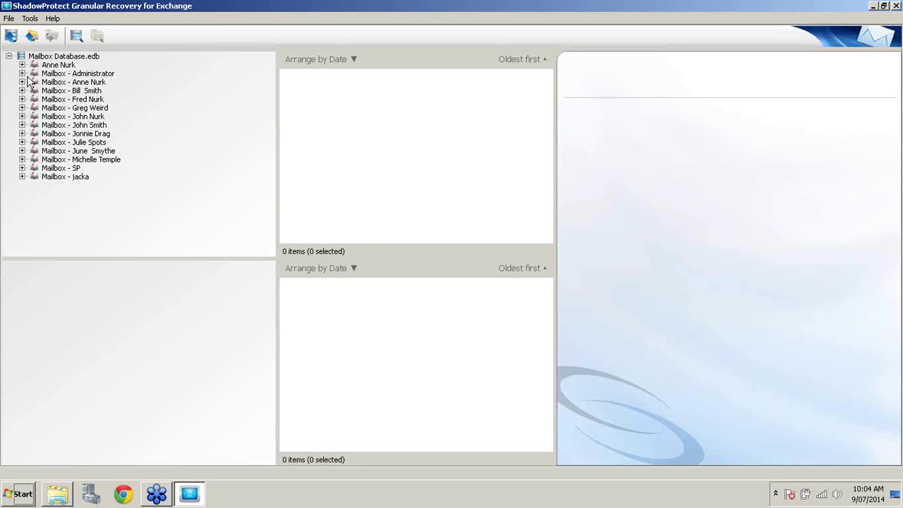
click(21, 74)
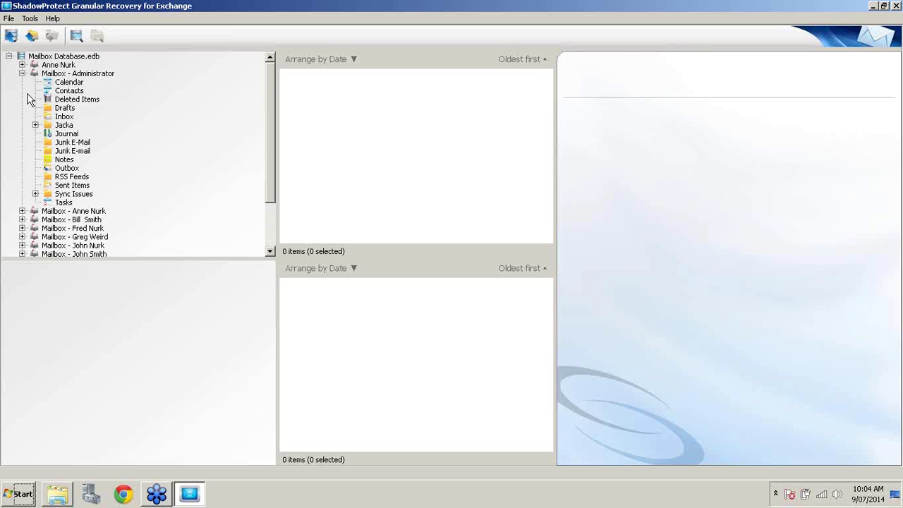
click(22, 73)
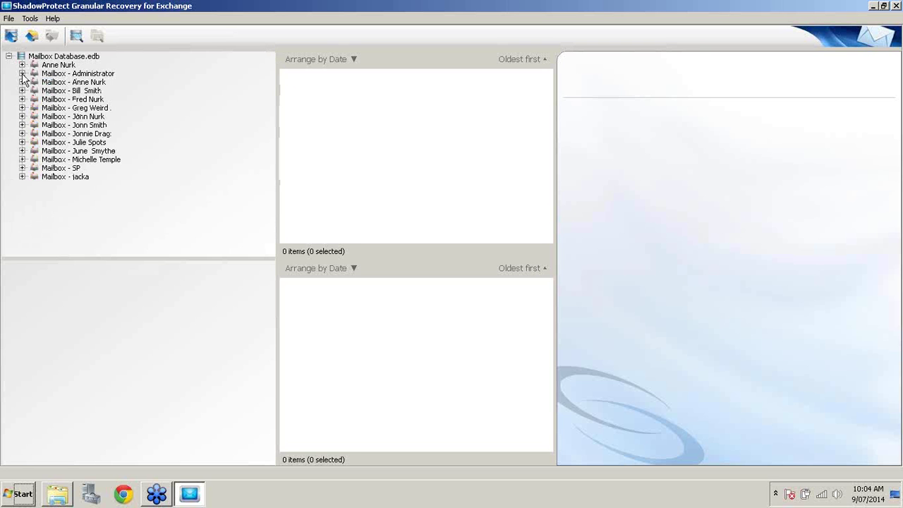
Choose Create a New PST File as the restore target type
click(31, 37)
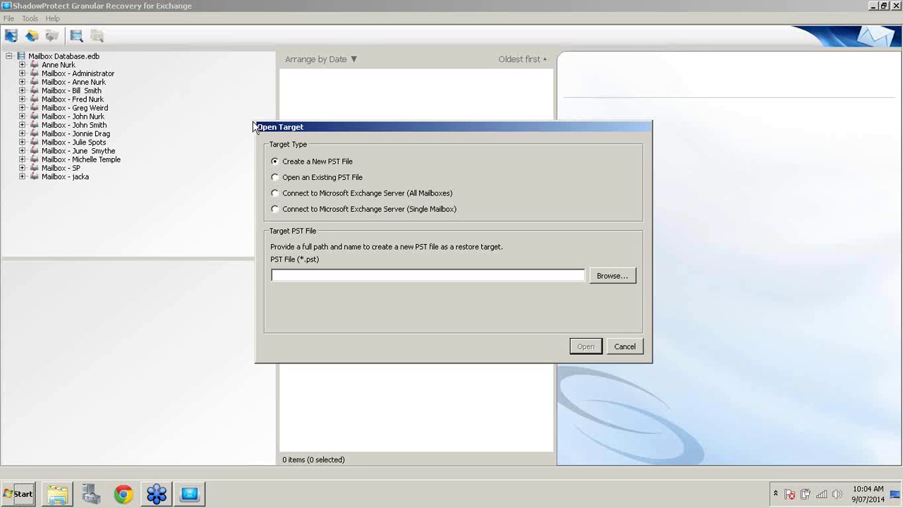
click(275, 194)
click(276, 193)
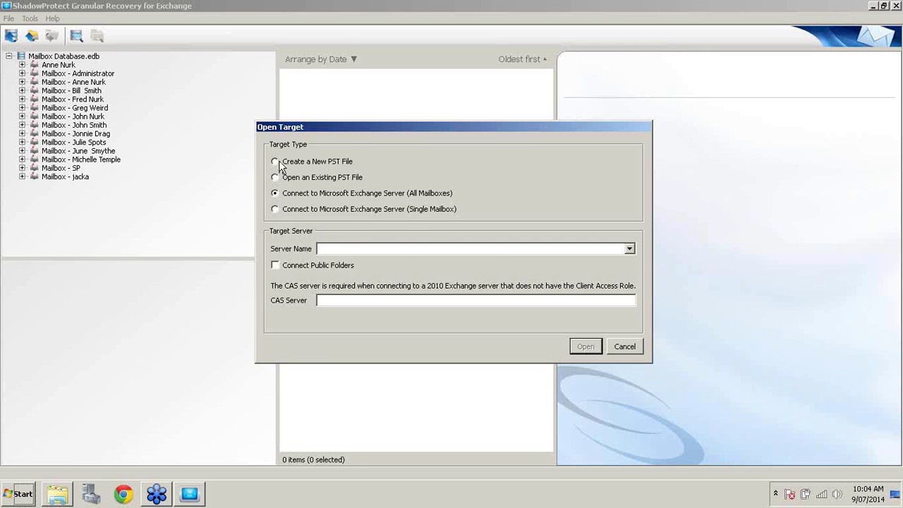
click(275, 162)
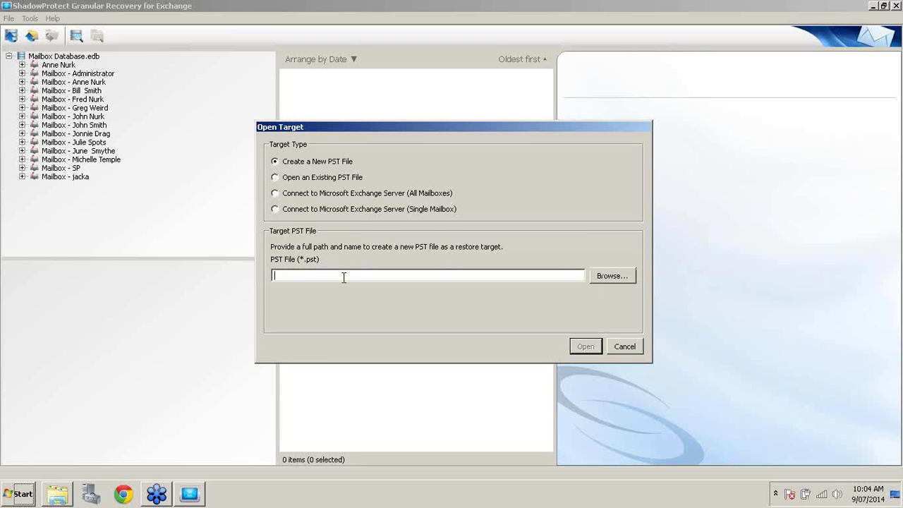
Save the new PST as Restored in I:/GRE PST Files and open it as the target
text(Restored)
click(606, 277)
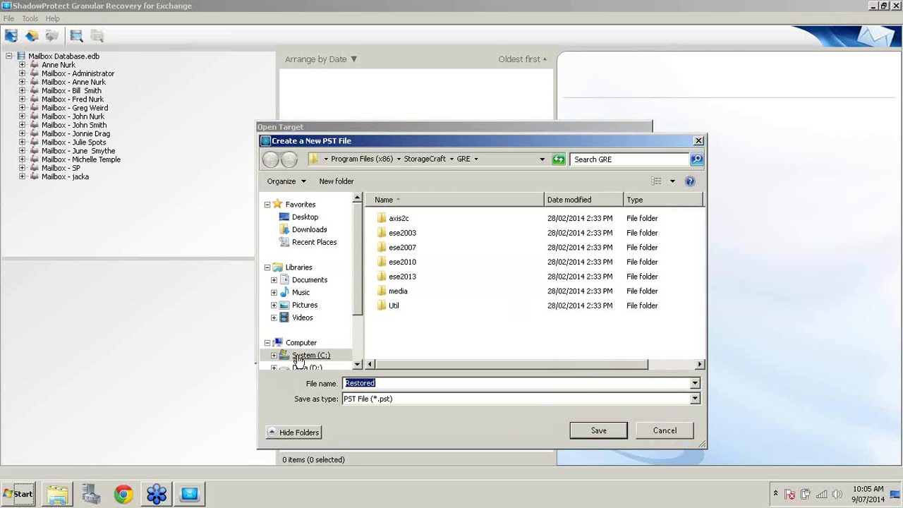
scroll(298, 361, down, 2)
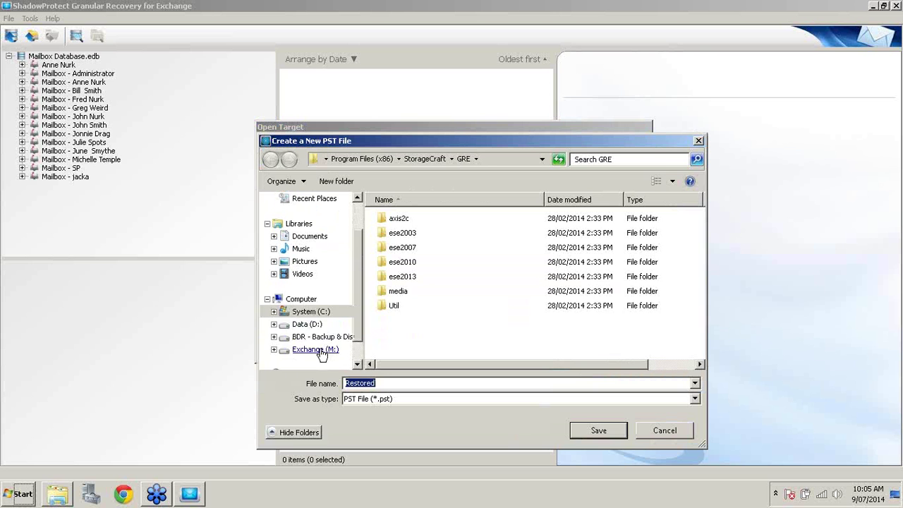
click(323, 338)
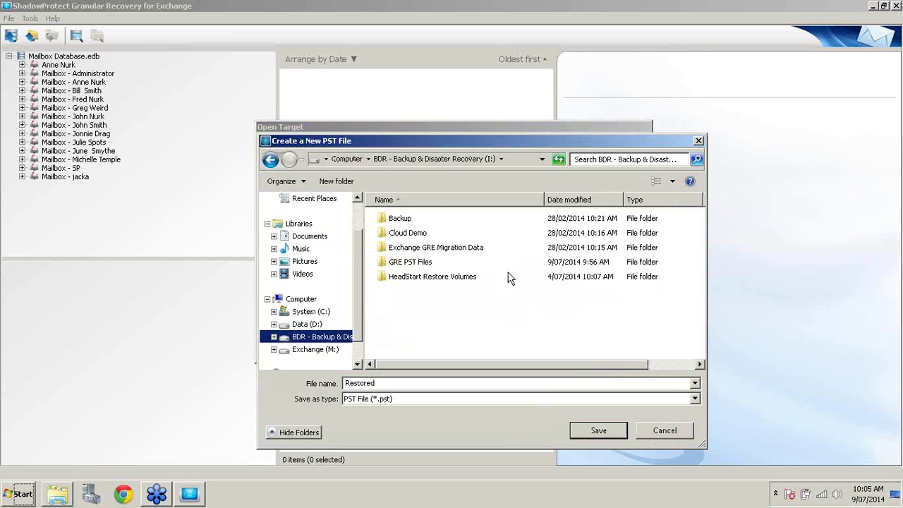
double_click(414, 262)
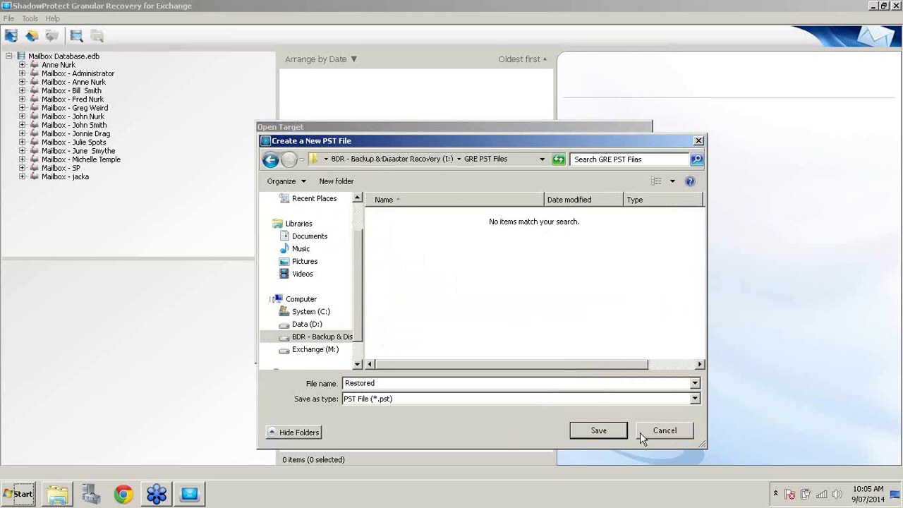
click(599, 430)
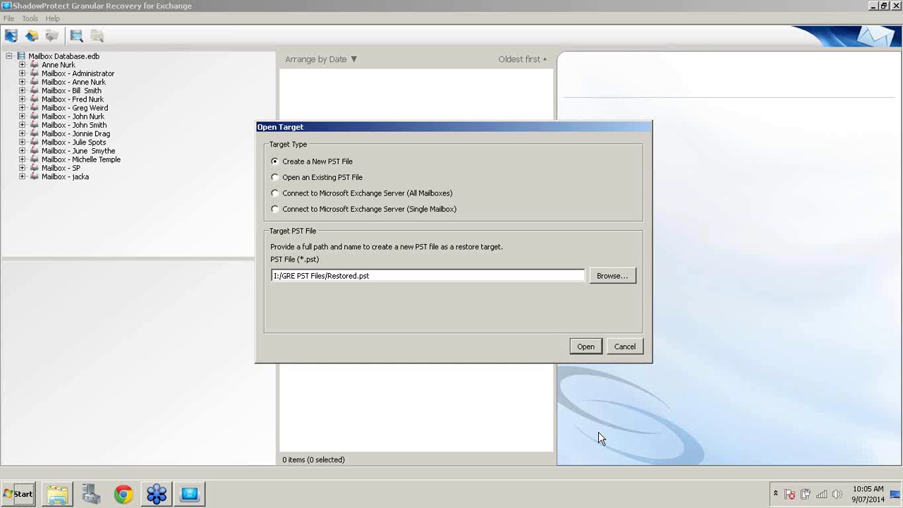
click(585, 347)
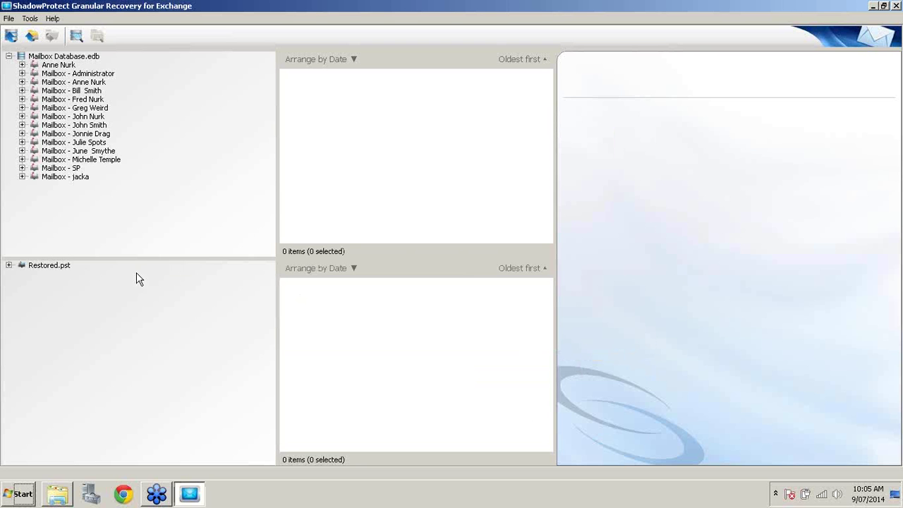
Expand Restored.pst to show its default folders and select Mailbox - Administrator in the source tree
click(8, 266)
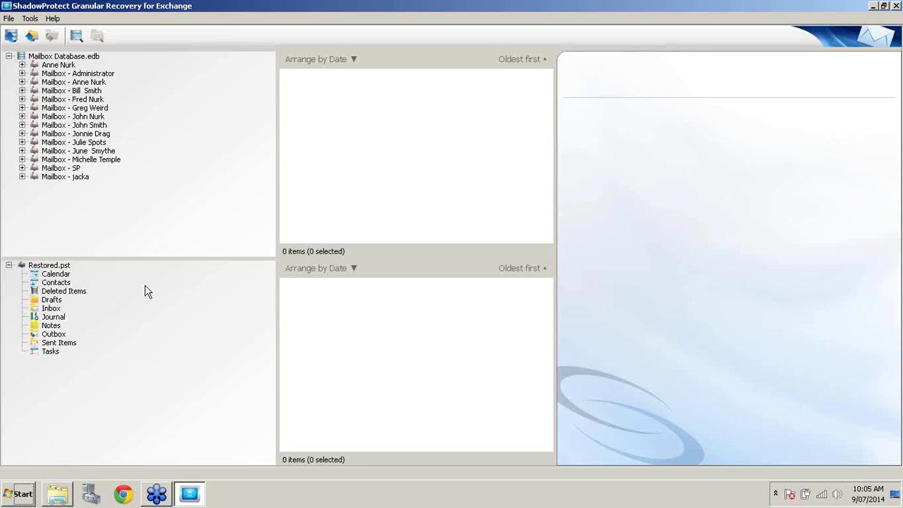
click(66, 75)
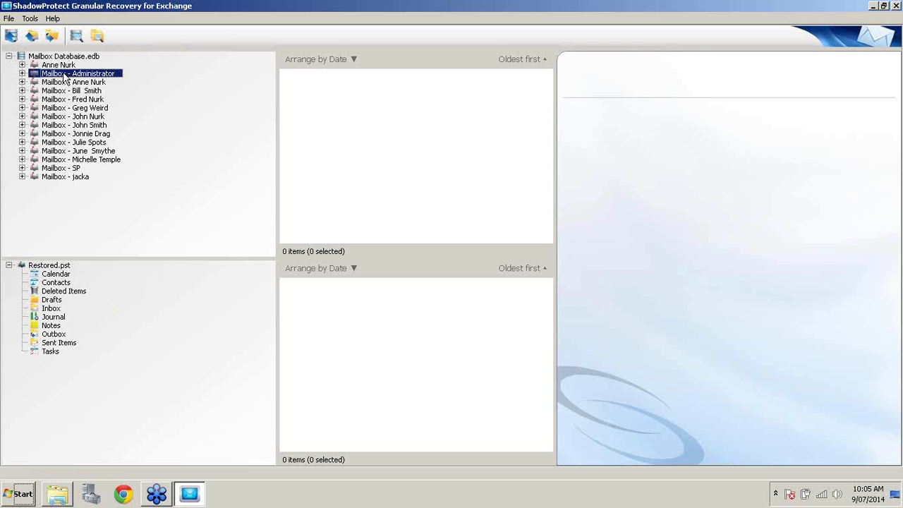
Search all sources with 'invoice' in the Advanced tab's Body field
click(76, 36)
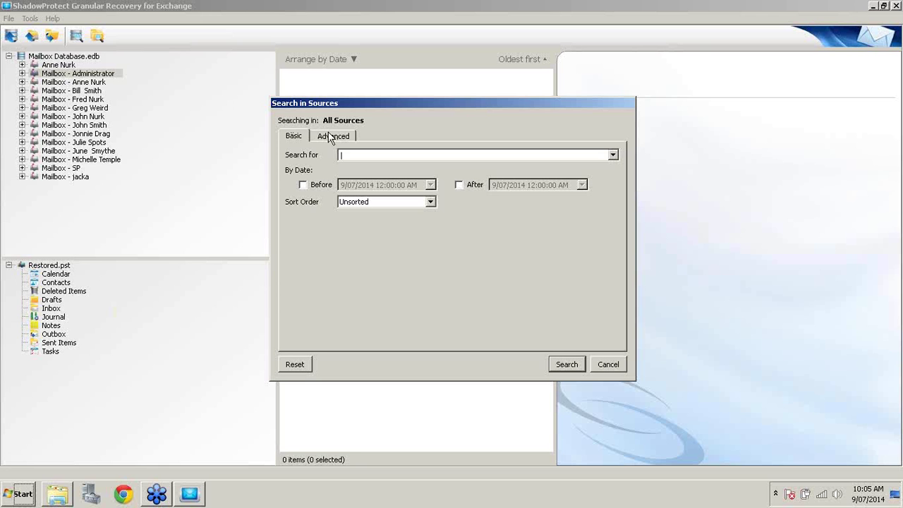
click(330, 138)
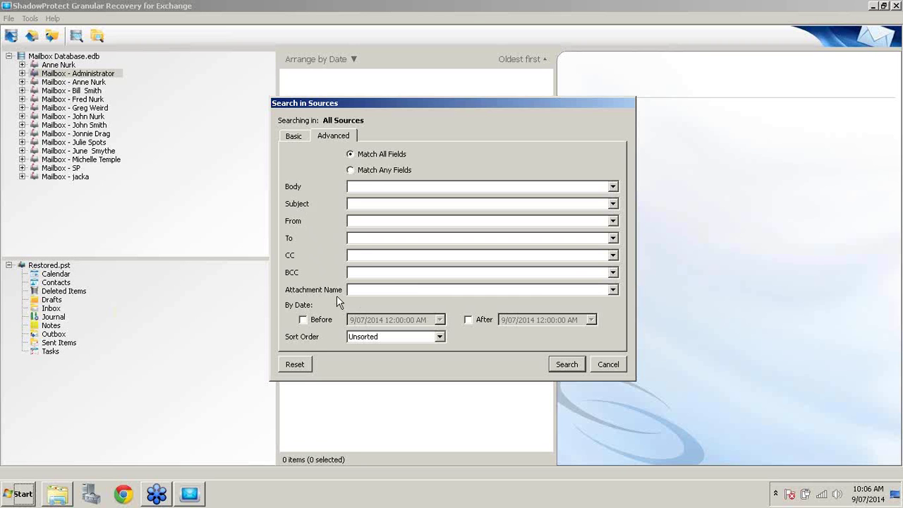
click(398, 186)
text(invoice)
click(566, 365)
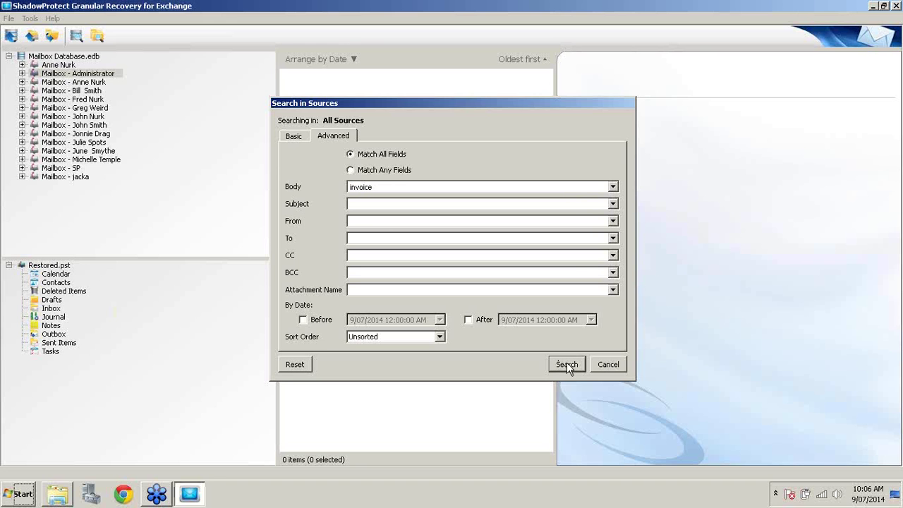
click(566, 365)
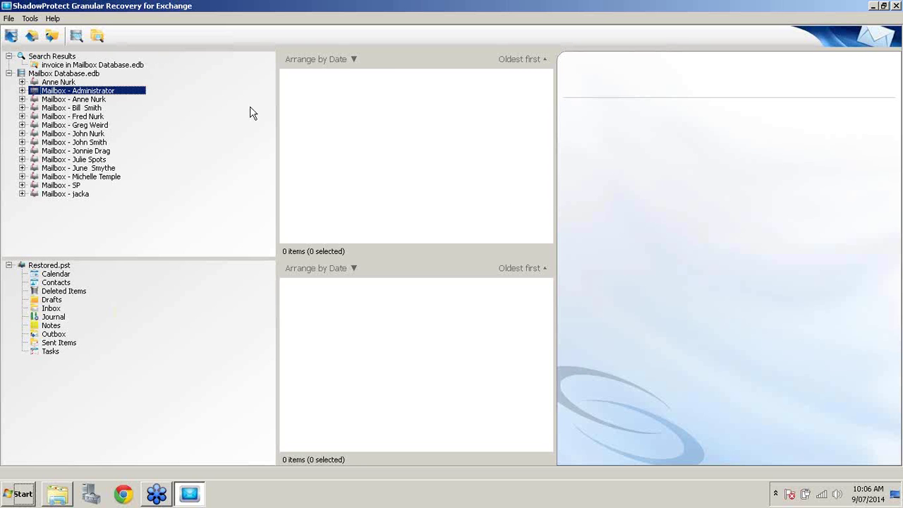
Open the 'invoice in Mailbox Database.edb' results and preview each message down to the eReader.com order receipt
click(59, 65)
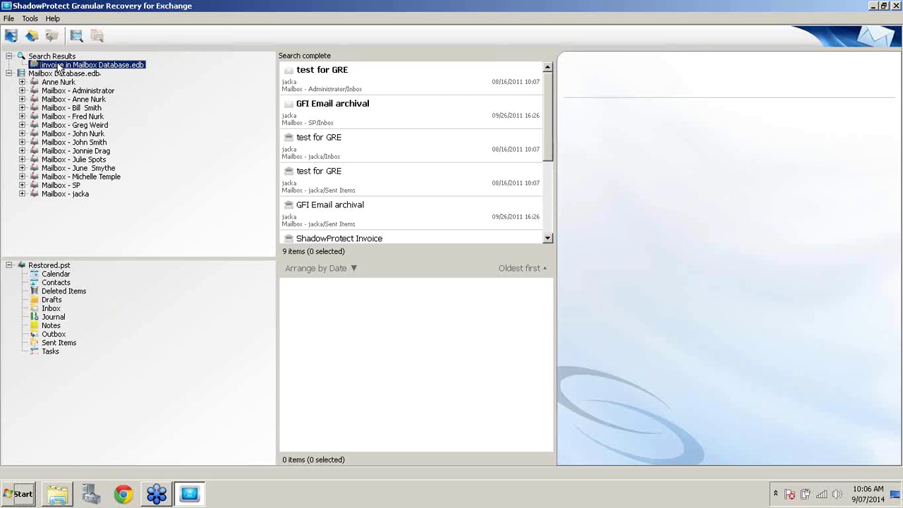
click(365, 94)
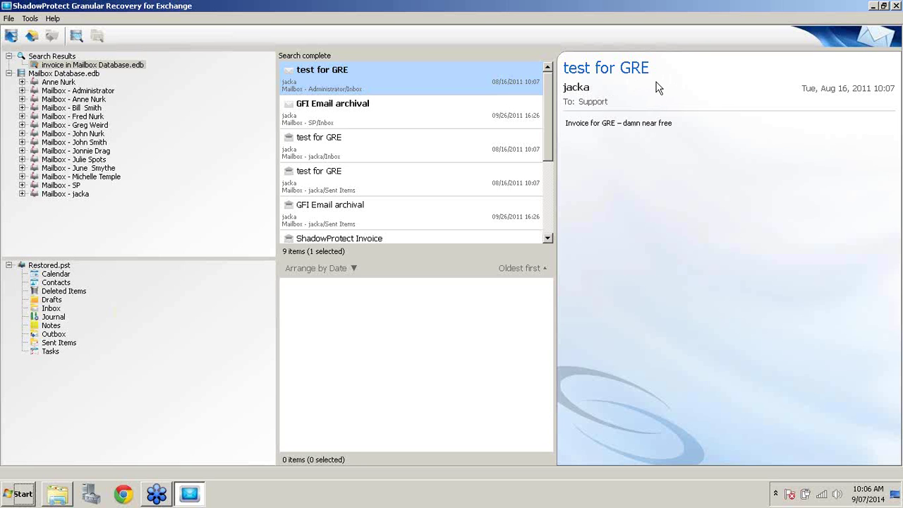
key(Down)
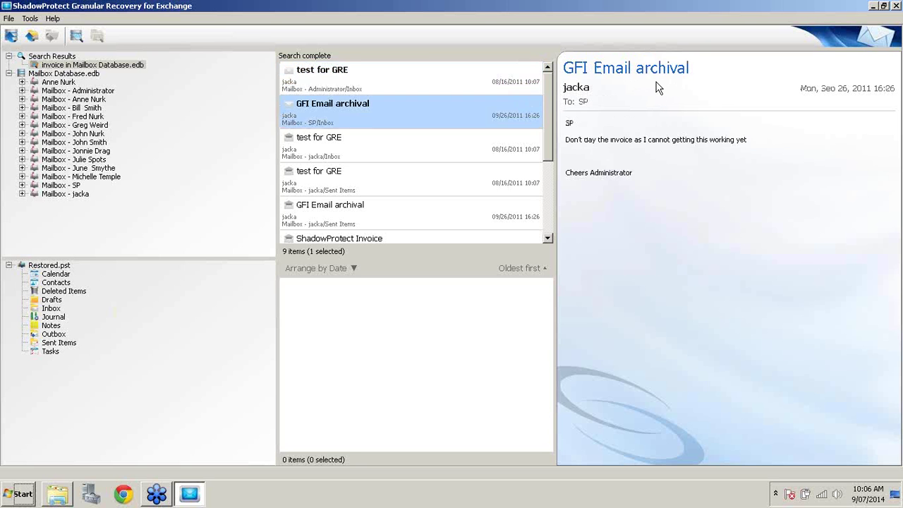
key(Down)
key(Down)
key(Down)
key(Down)
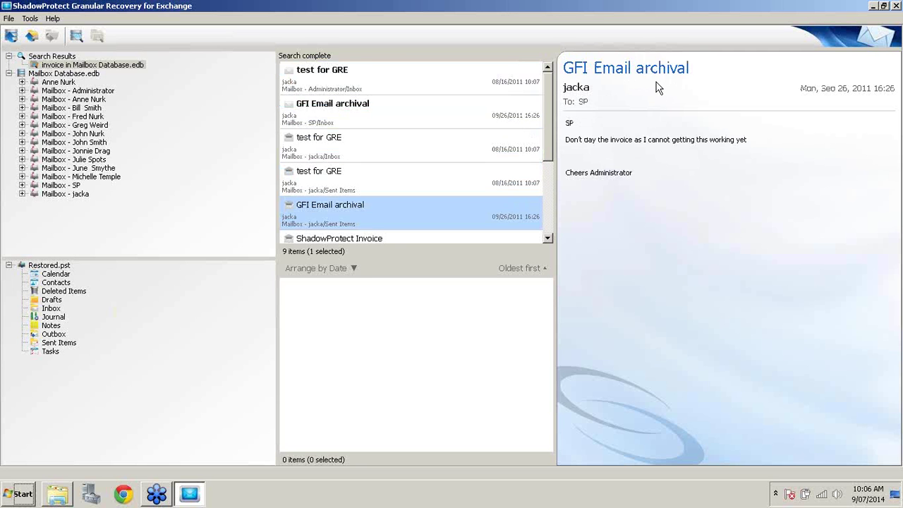
key(Down)
key(Down)
key(Down)
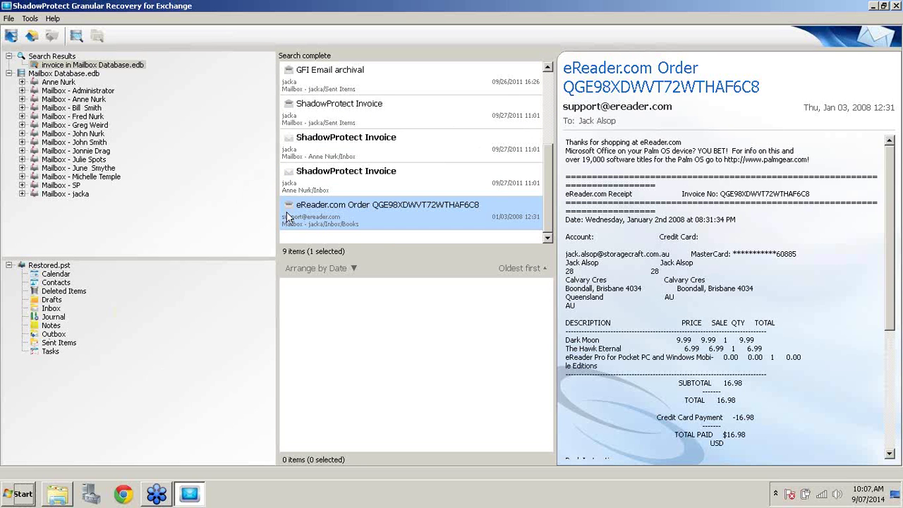
Create a folder named Restored under the Inbox of Restored.pst
right_click(50, 311)
click(67, 329)
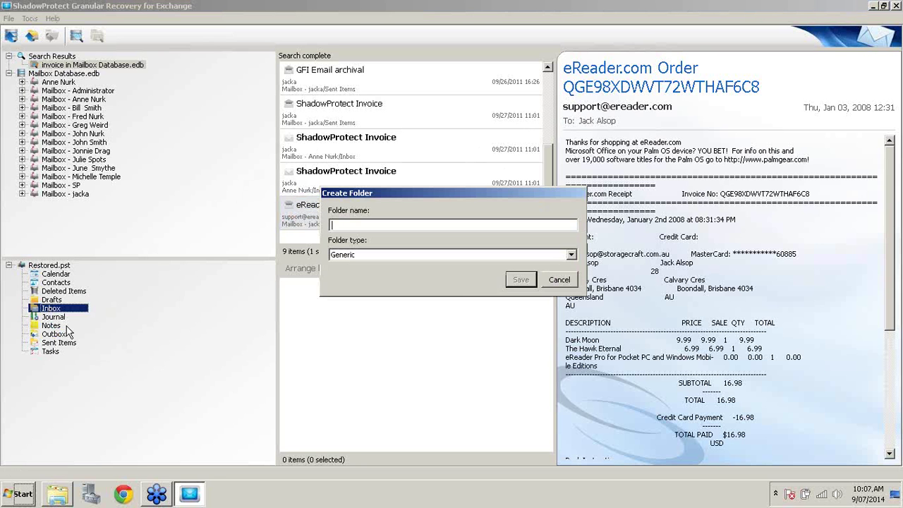
text(Restored)
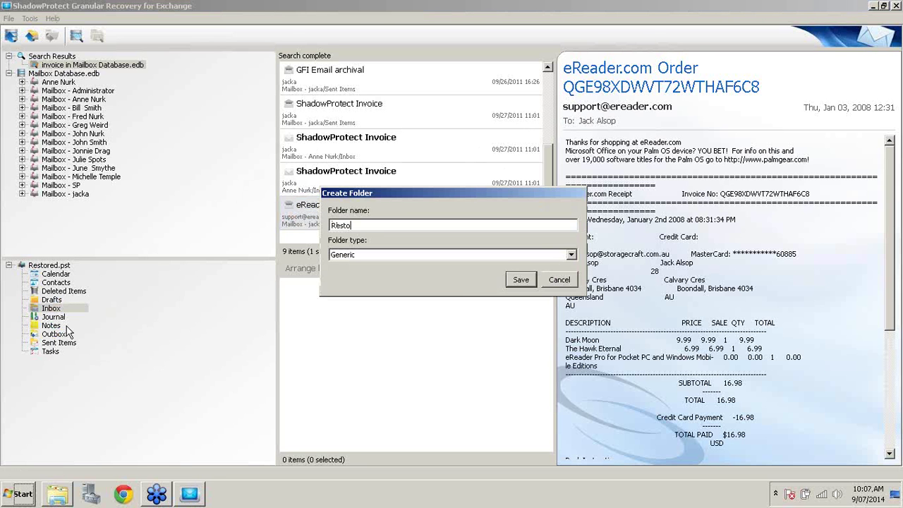
click(521, 280)
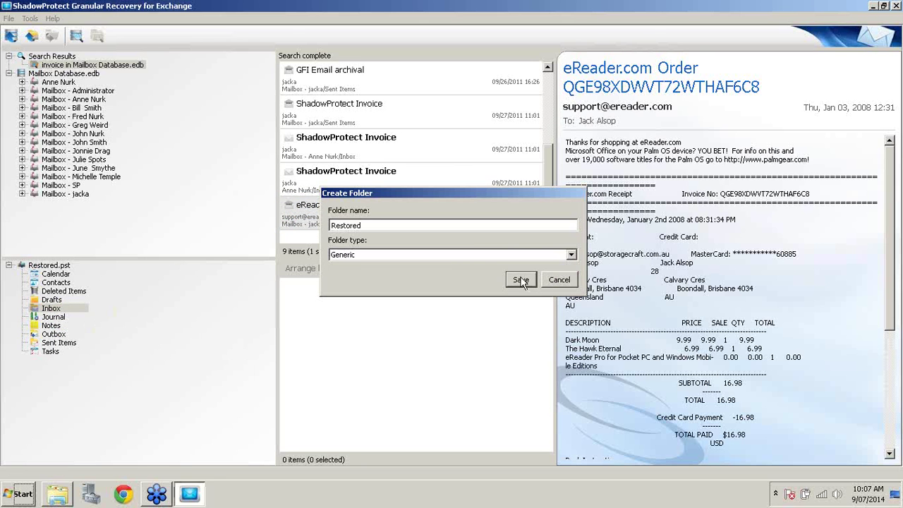
Restore all 9 invoice search results into the Restored folder and confirm the restore
click(406, 160)
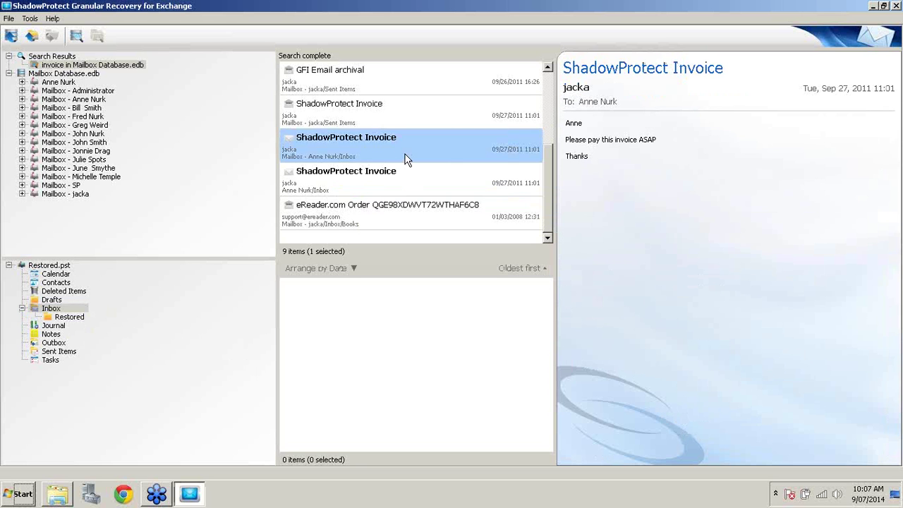
key(ctrl+a)
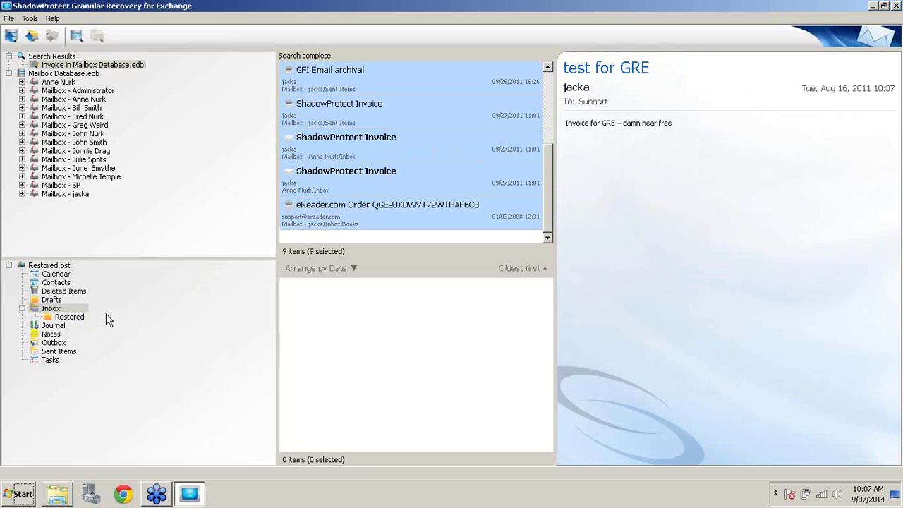
drag(86, 320, 85, 320)
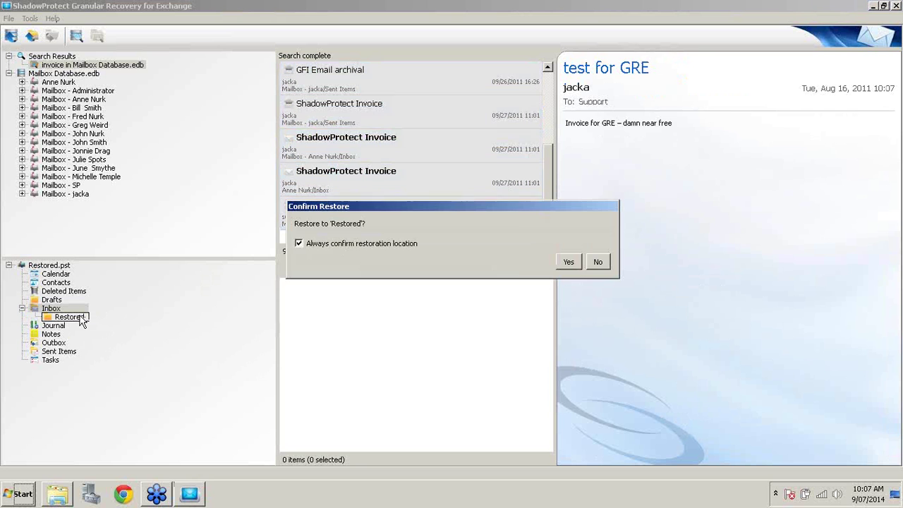
click(568, 262)
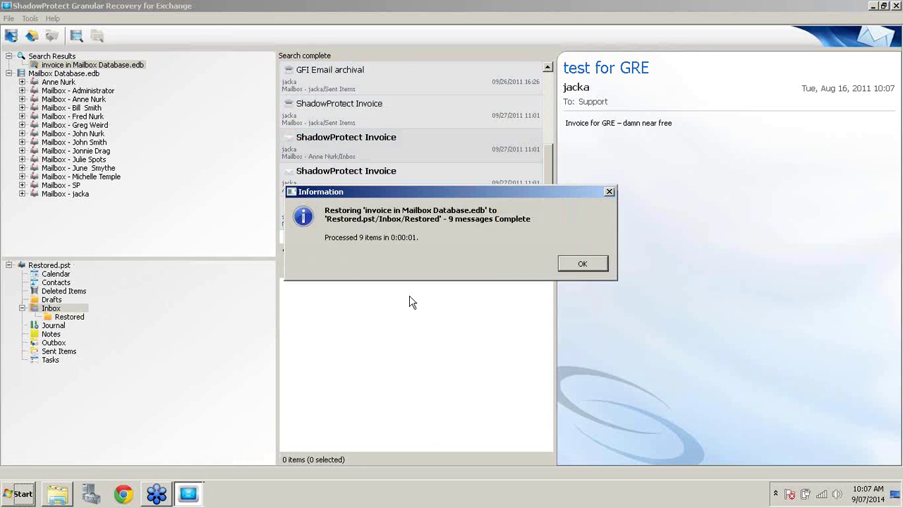
click(581, 264)
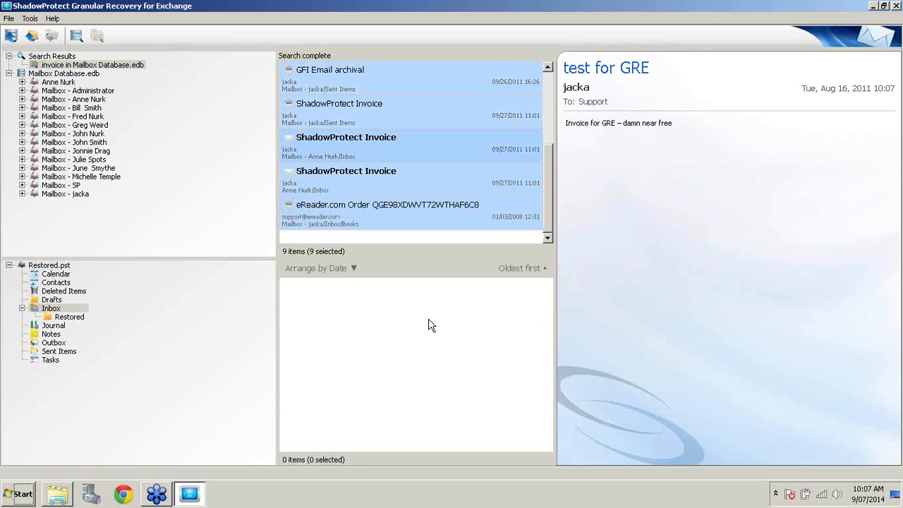
Restore Mailbox - Administrator into the Restored.pst Inbox, confirming the 546-item restore
click(429, 321)
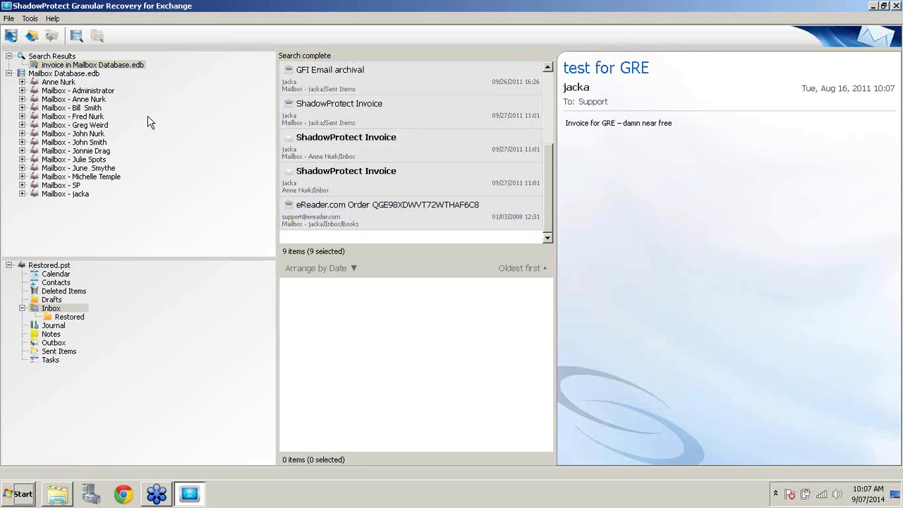
click(90, 93)
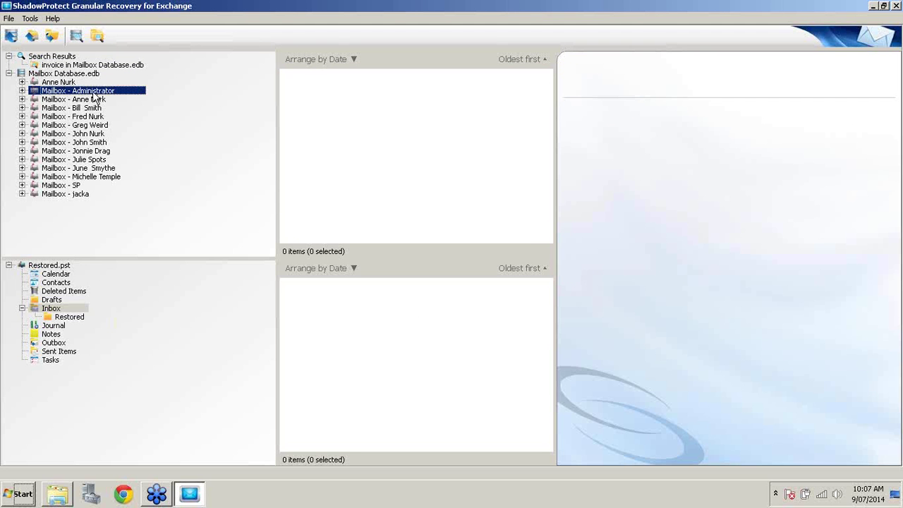
drag(95, 97, 68, 311)
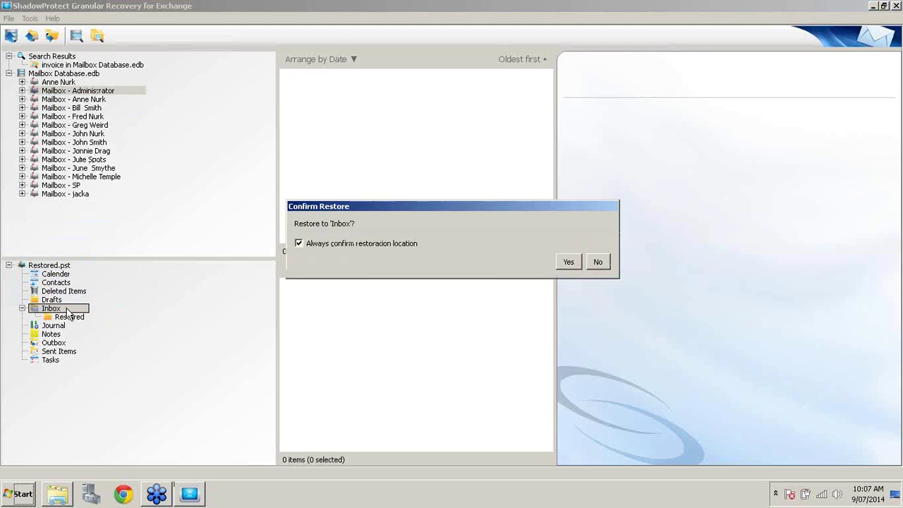
click(573, 260)
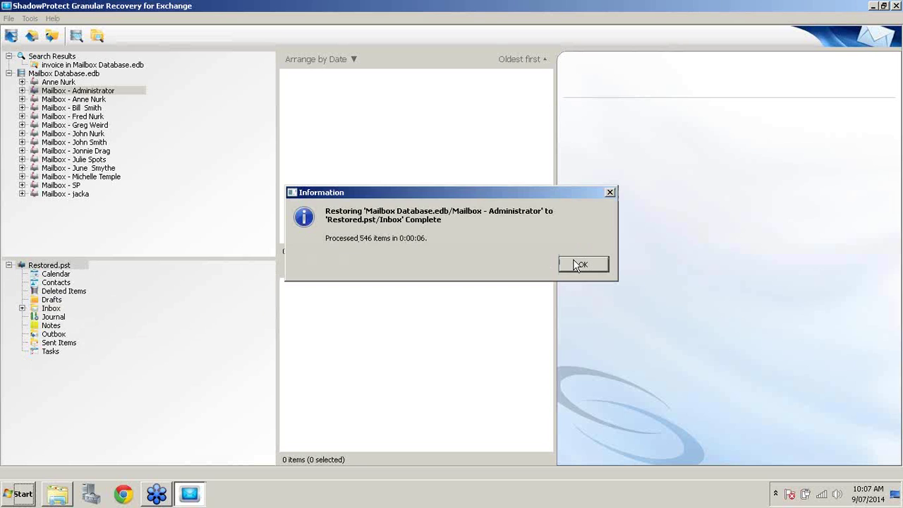
click(581, 264)
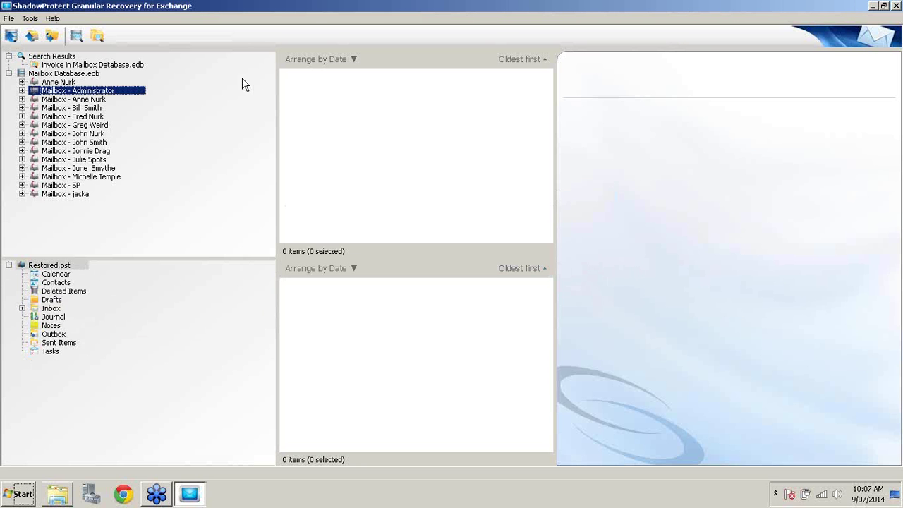